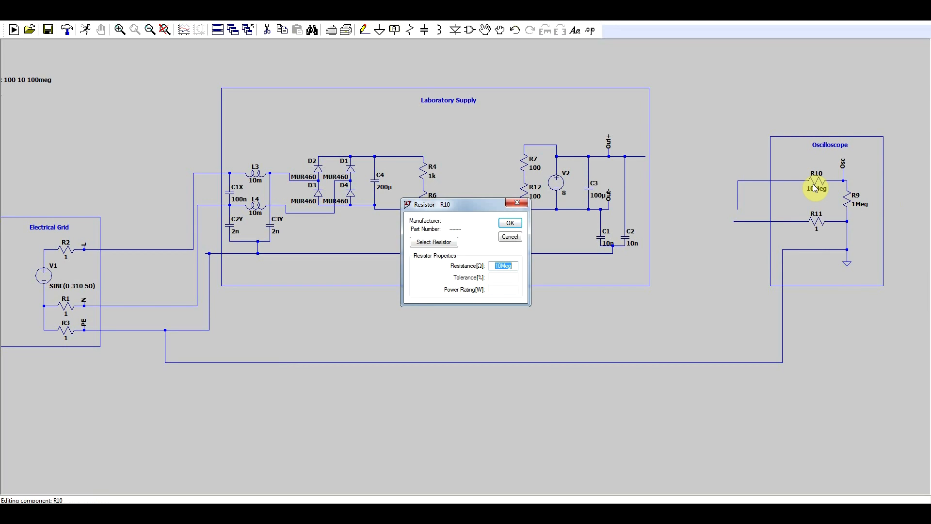
Step: Set the oscilloscope resistor R10 to 9Meg and wire its open input lead to the supply's Out- node
text(9Meg)
key(Return)
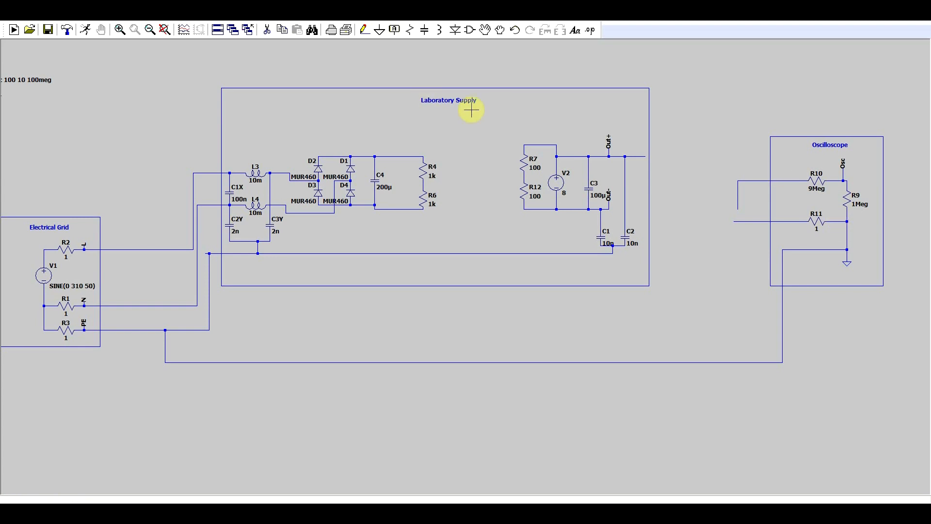
click(364, 29)
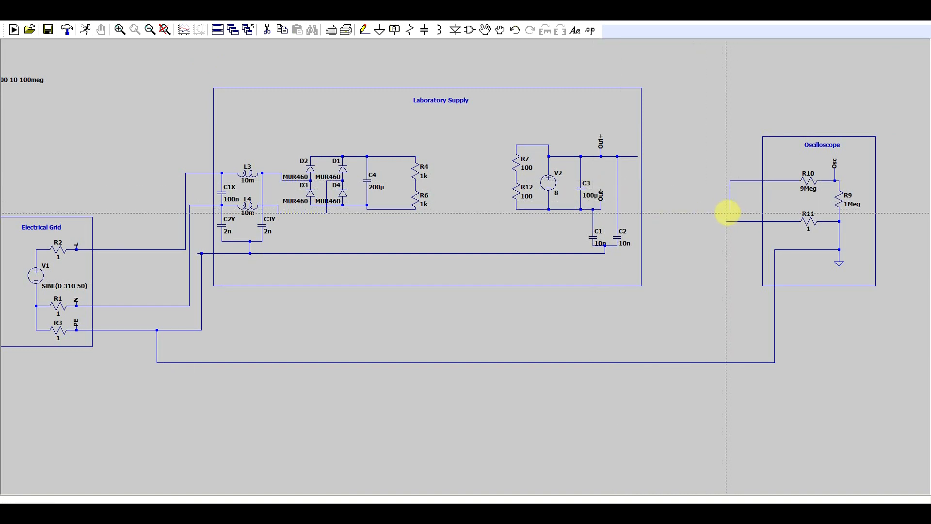
click(601, 209)
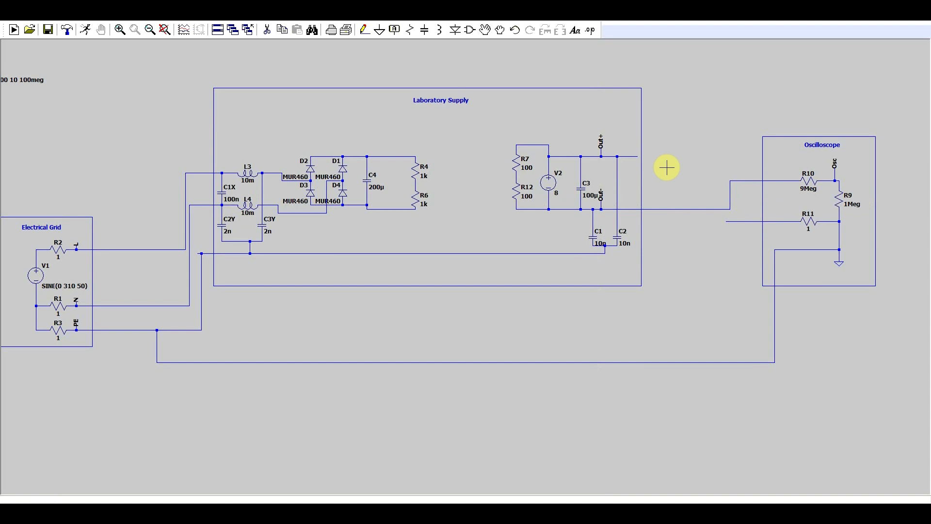
Step: Run the transient simulation and plot the voltage at Out-
click(92, 35)
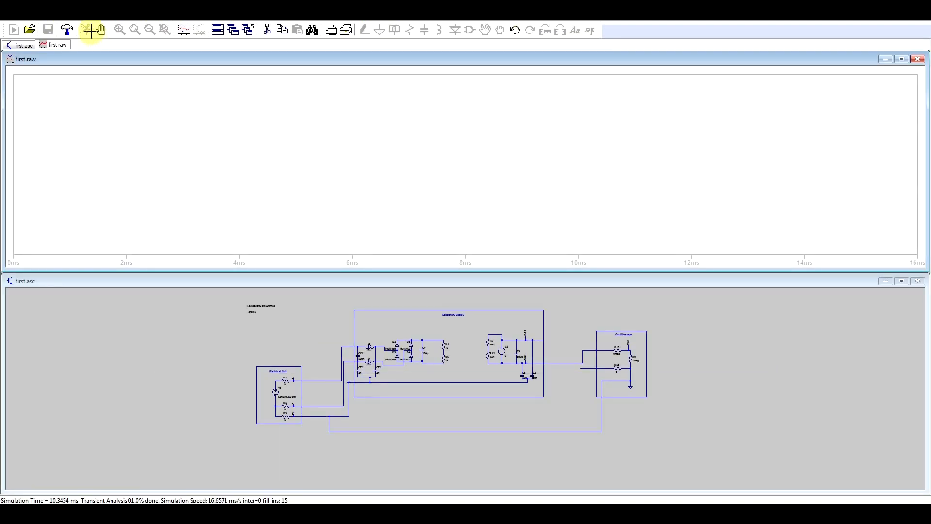
click(551, 361)
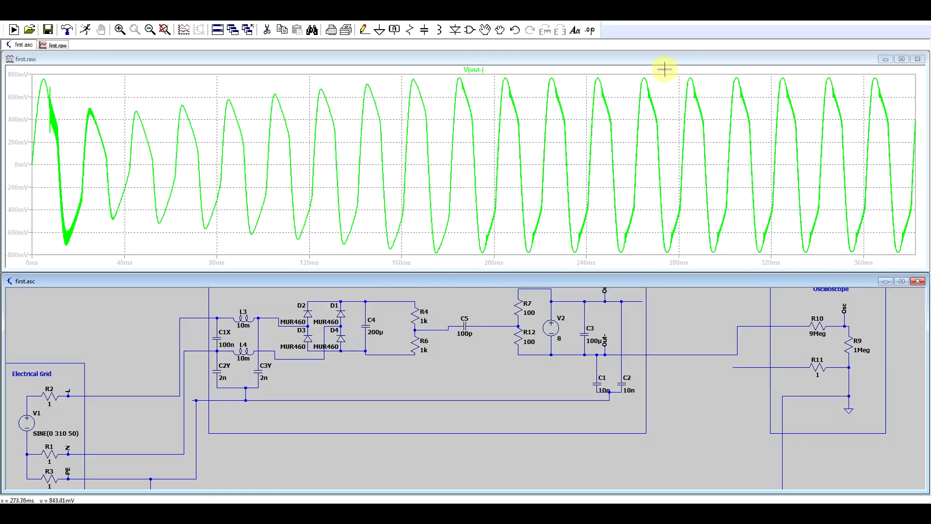
Step: Zoom in on the V(out-) waveform between about 560 and 720 ms and measure one cycle of it
drag(663, 68, 832, 235)
drag(832, 236, 871, 251)
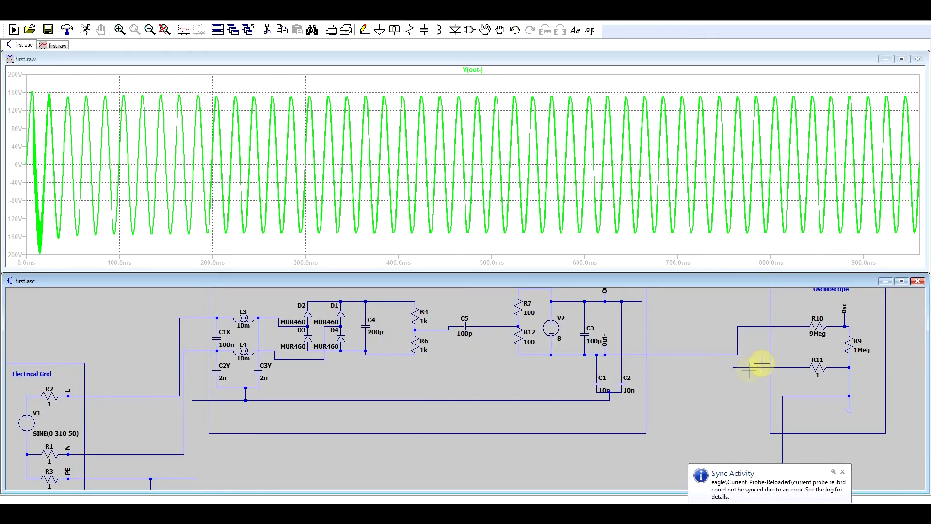
drag(552, 82, 690, 253)
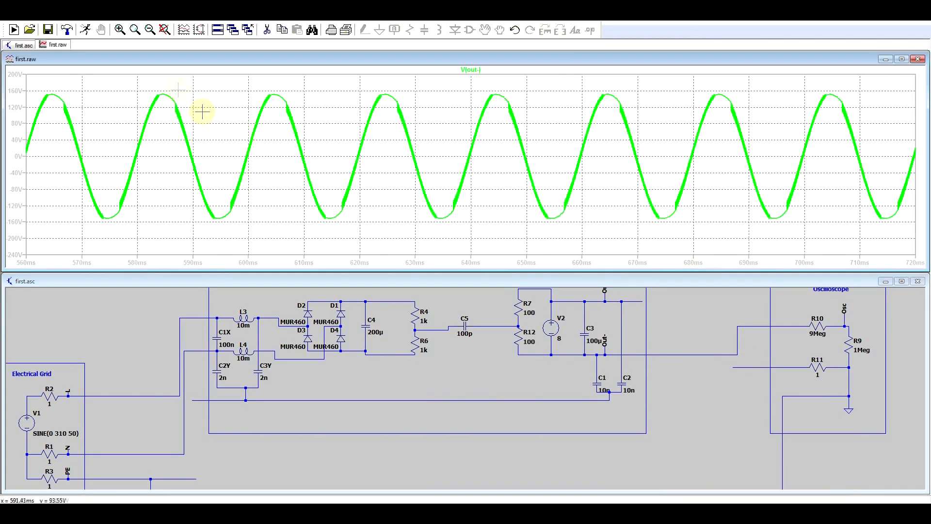
drag(160, 92, 264, 219)
key(Escape)
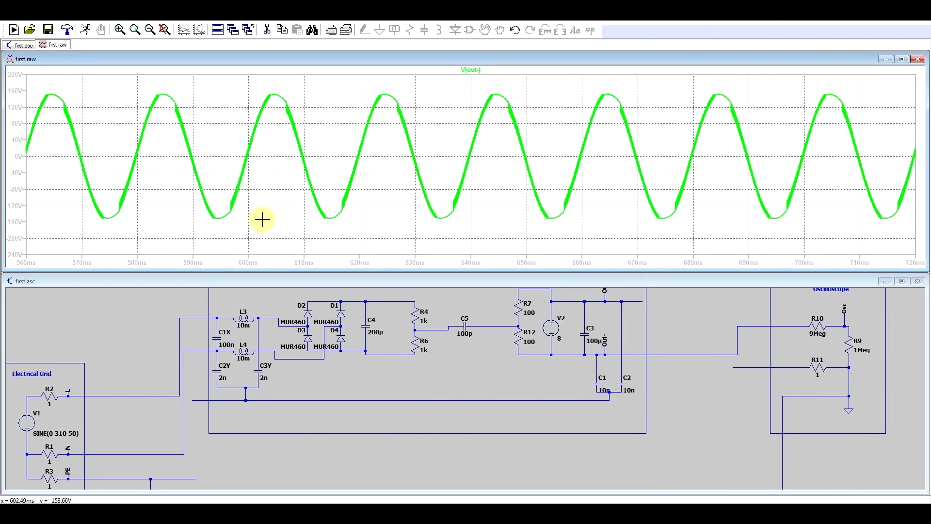
click(554, 500)
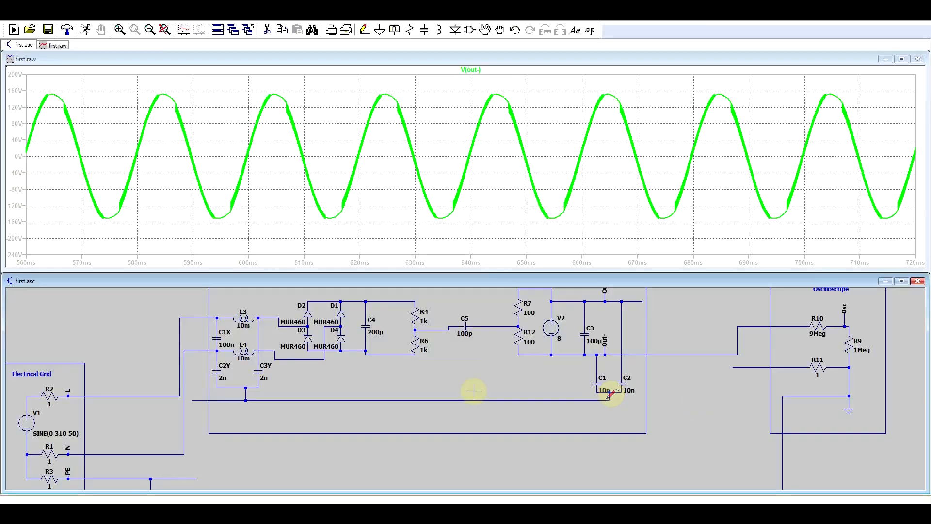
Step: Wire the supply's earth line to the grid's PE line and connect the open lead of R11 to Out-
key(F3)
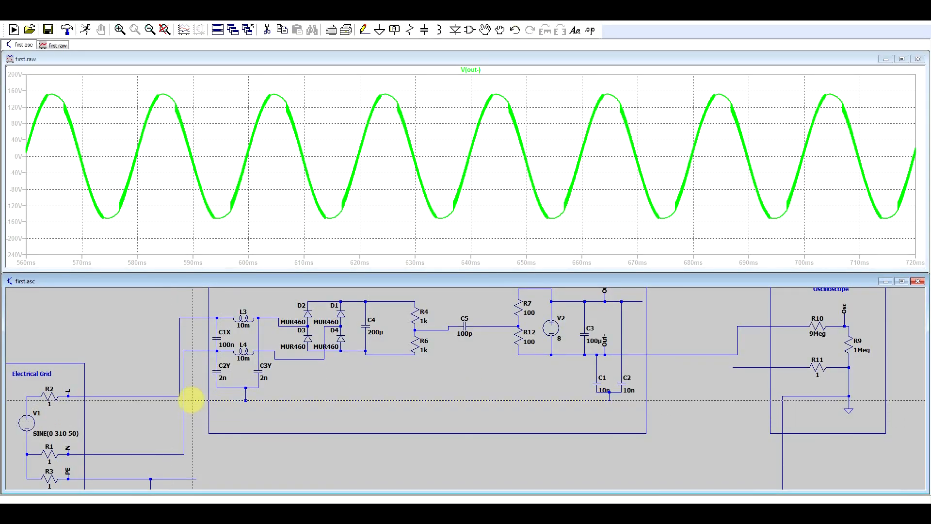
drag(192, 404, 195, 474)
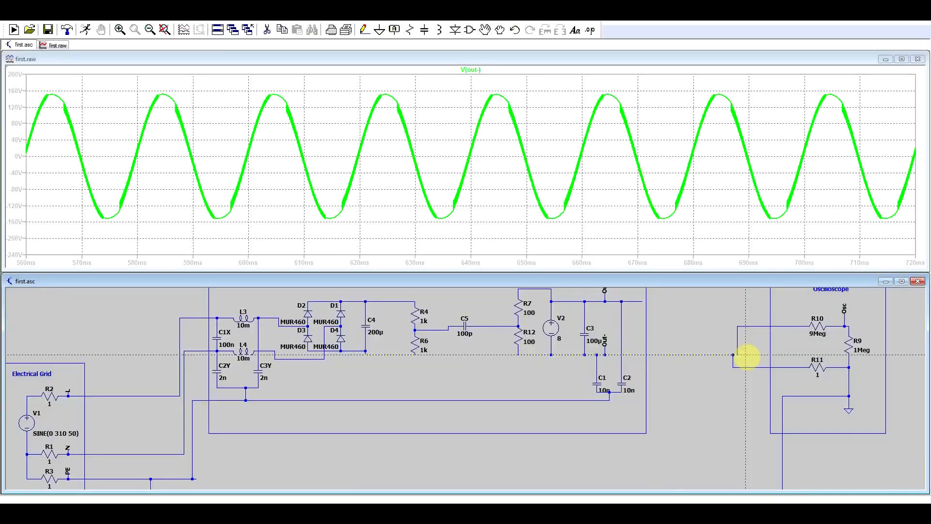
Step: Simulate the earthed circuit, halt the run early and zoom in on V(out-) between about 224 and 301 ms
click(86, 30)
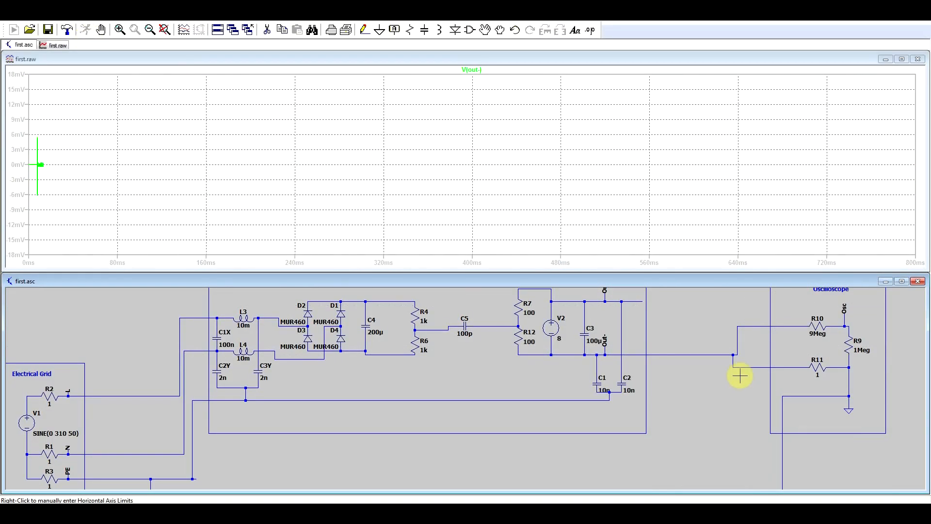
click(101, 31)
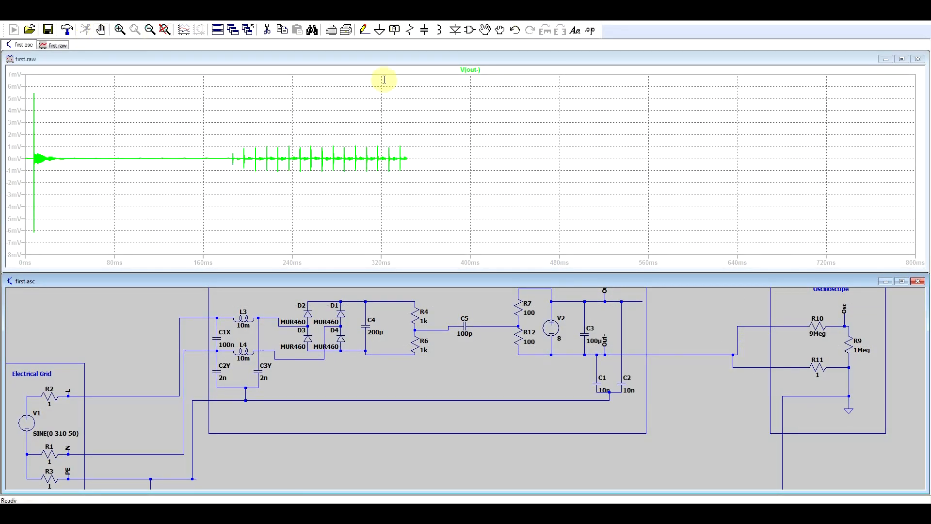
drag(605, 154, 802, 173)
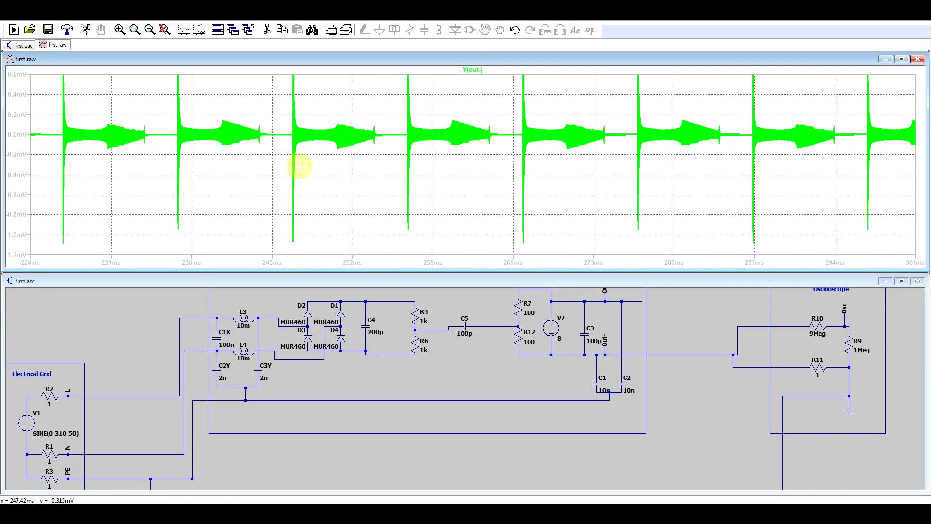
Step: Move the captured oscilloscope image away from the plot and invert the plotted trace to -V(v-) for comparison
click(548, 510)
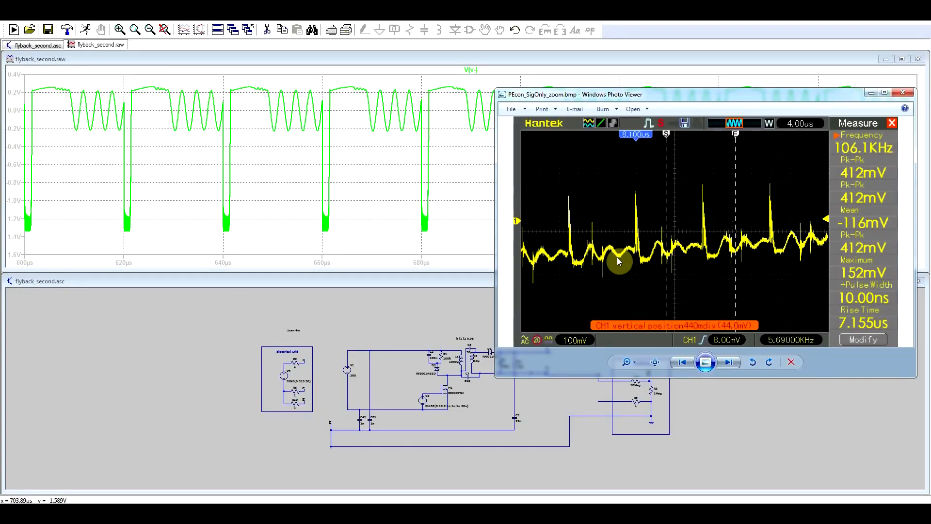
drag(687, 104, 318, 210)
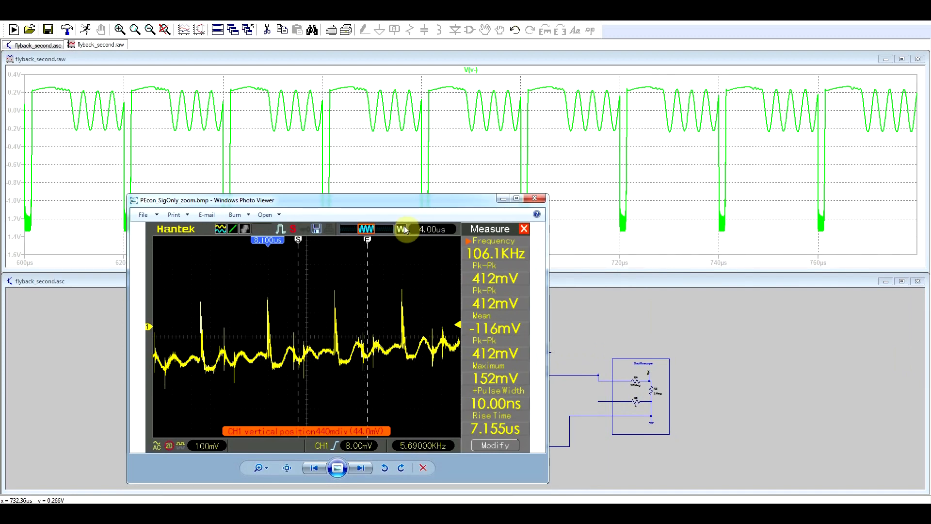
click(669, 53)
right_click(471, 70)
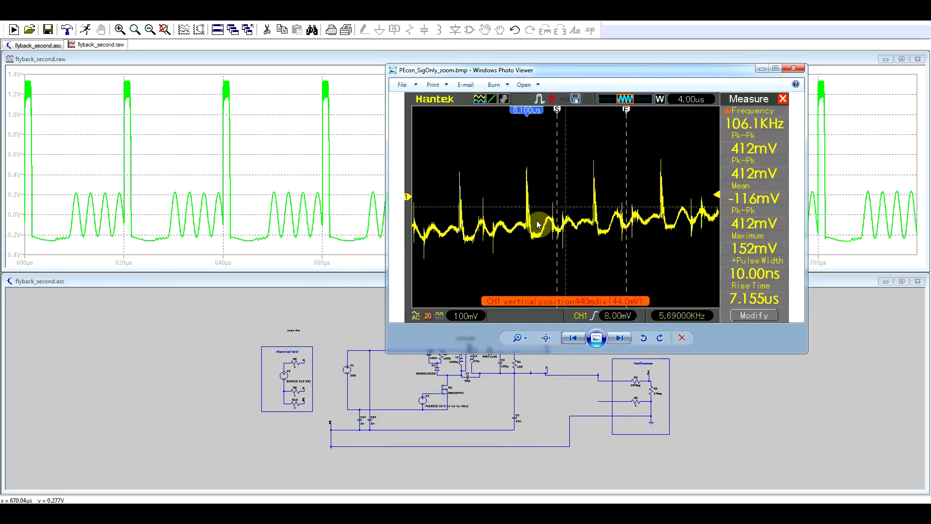
Step: Add the drain current of M1 to the -V(v-) plot and bring the oscilloscope capture back up
click(453, 378)
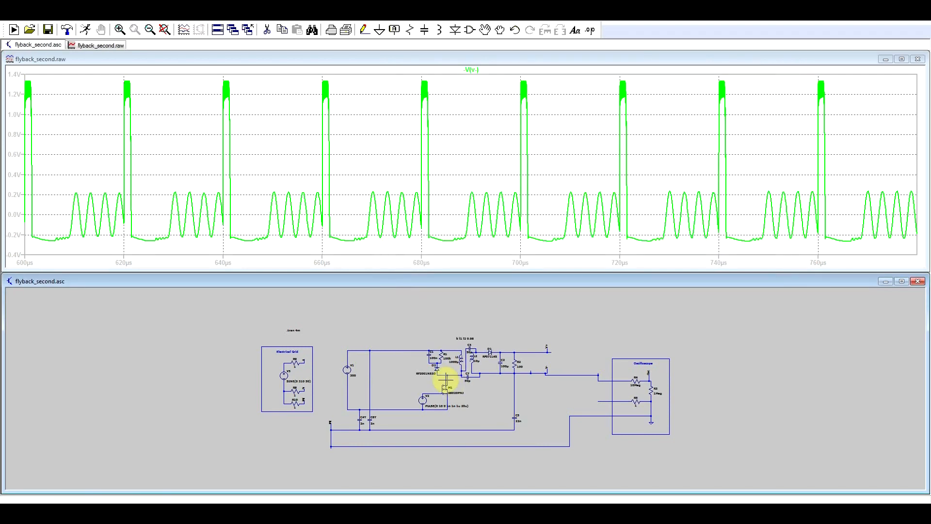
click(445, 381)
key(alt+Tab)
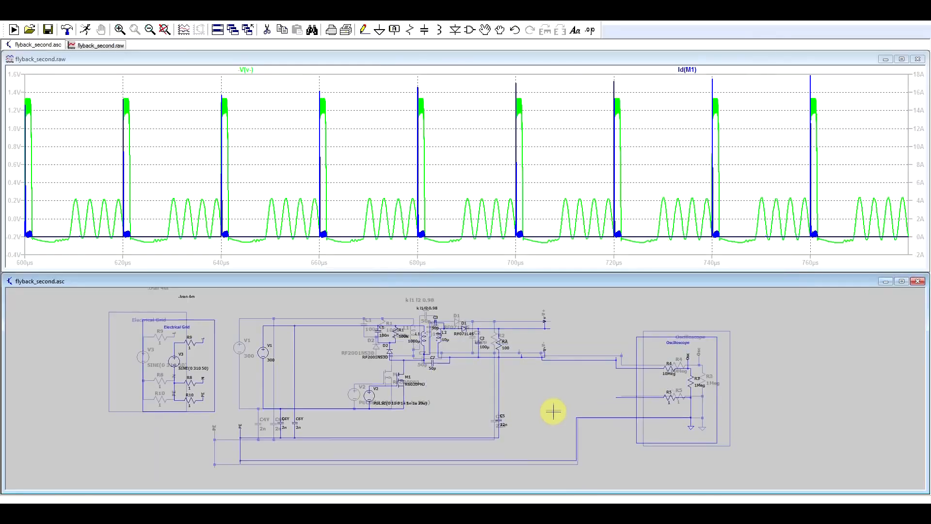
Step: Wire the open leads of R4 and R5 to the V- line, then rerun the simulation showing only V(v-)
scroll(600, 375, up, 3)
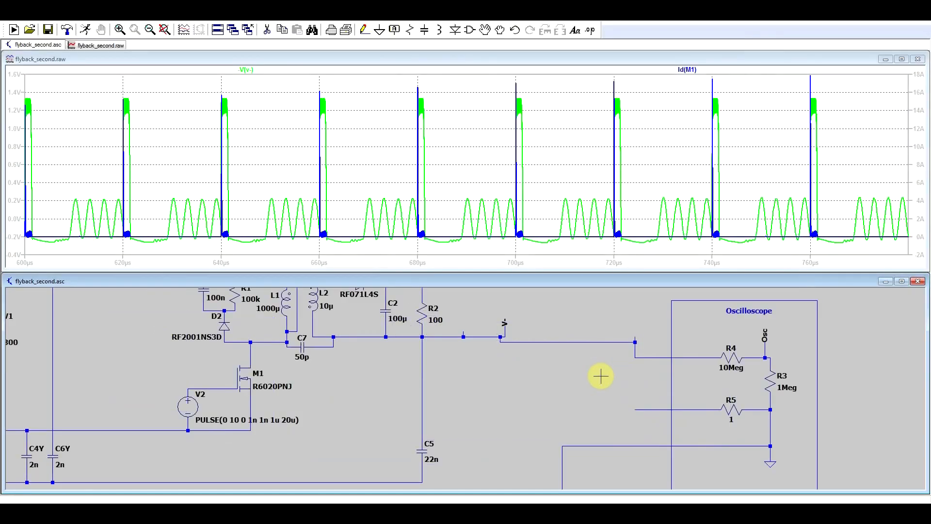
key(F3)
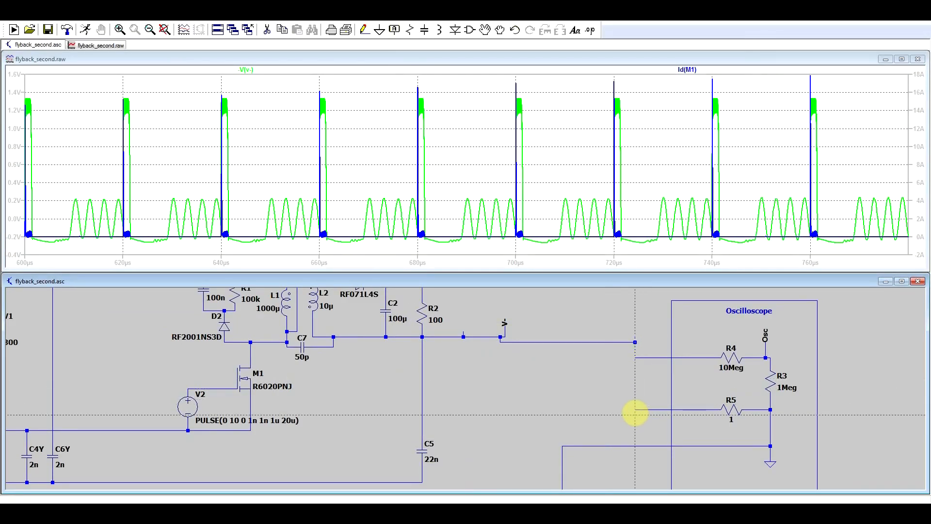
click(635, 410)
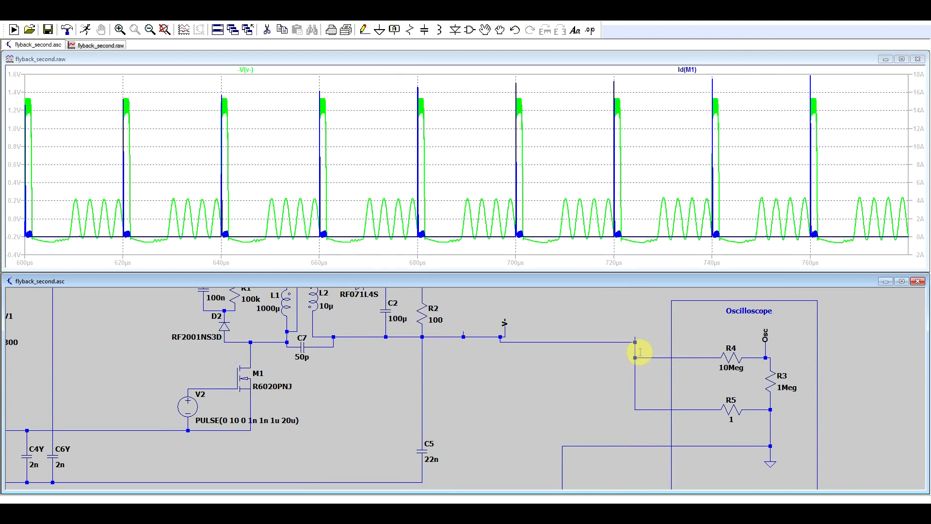
click(85, 30)
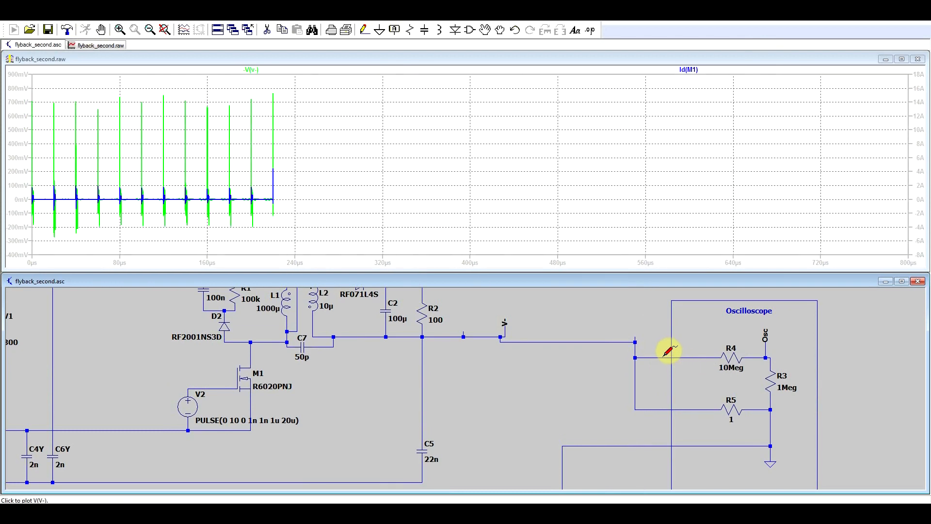
double_click(662, 357)
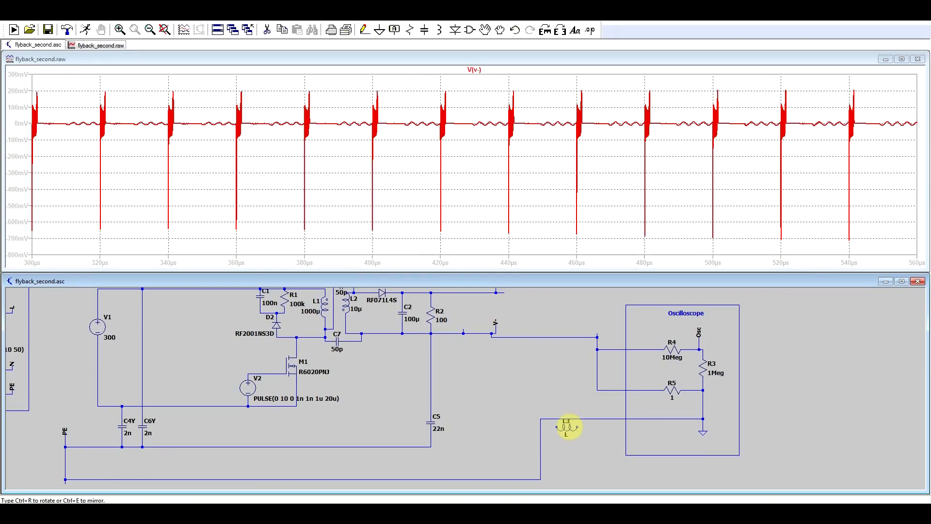
Step: Set the inductor in the oscilloscope's earth line to 6u
right_click(574, 421)
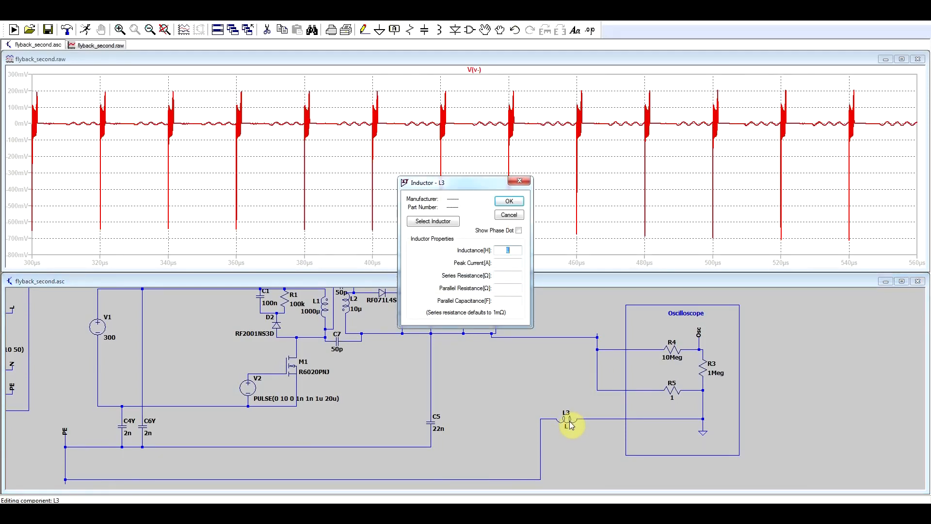
text(6u)
key(Return)
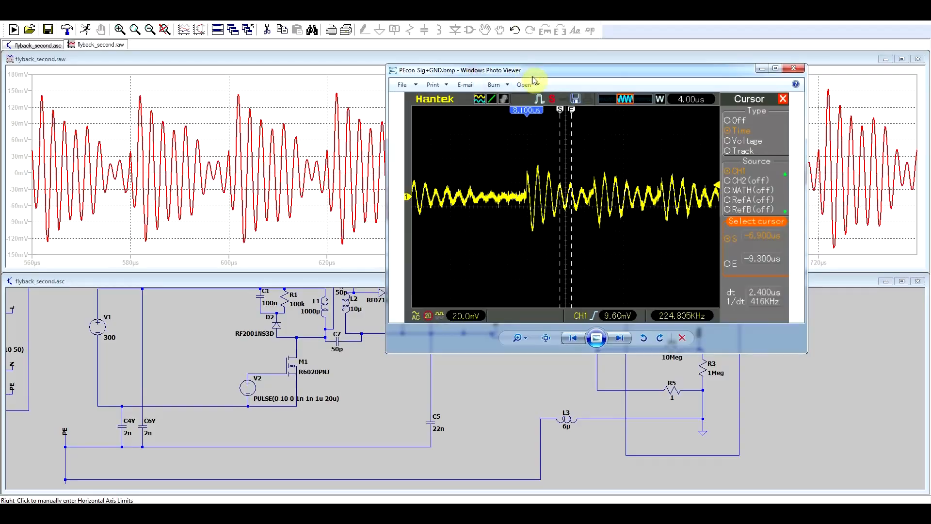
Step: Plot the current through R5, the voltage at M1's drain, and the currents through C5 and L3 for comparison
drag(563, 74, 666, 42)
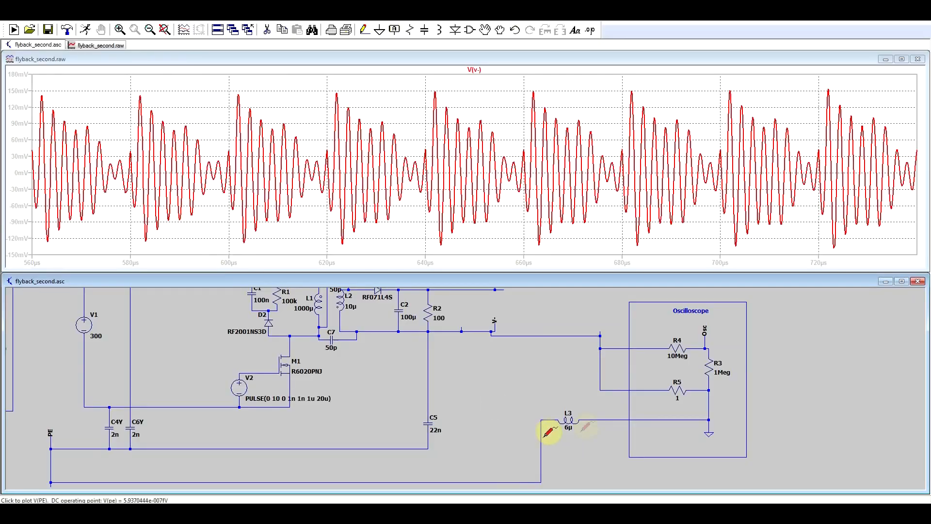
click(678, 387)
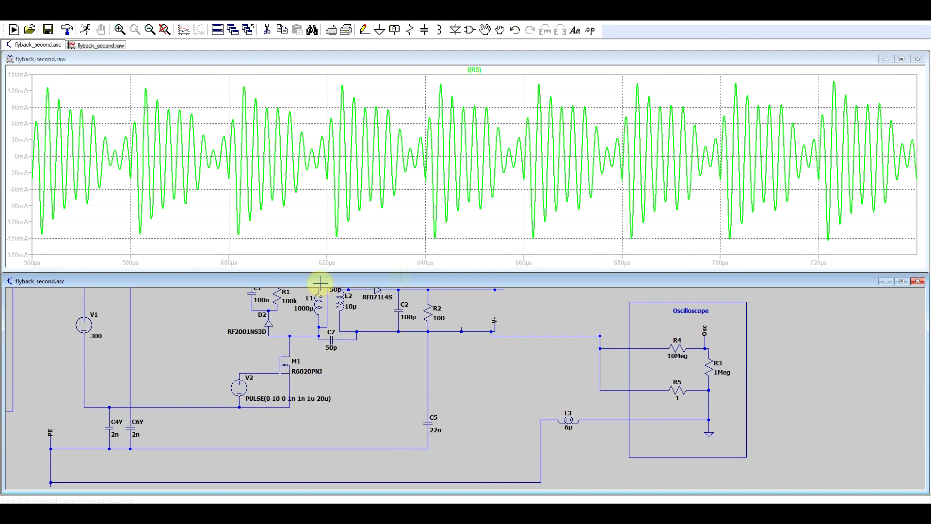
click(293, 335)
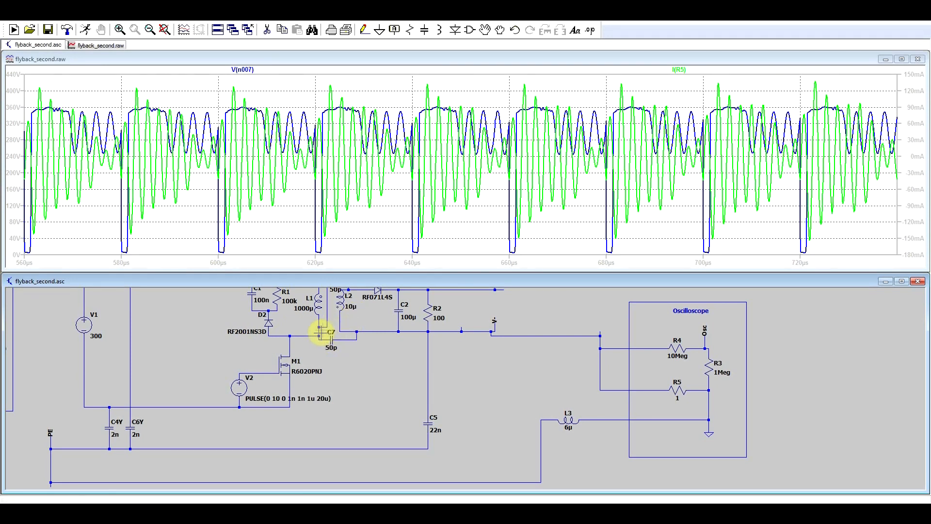
click(430, 416)
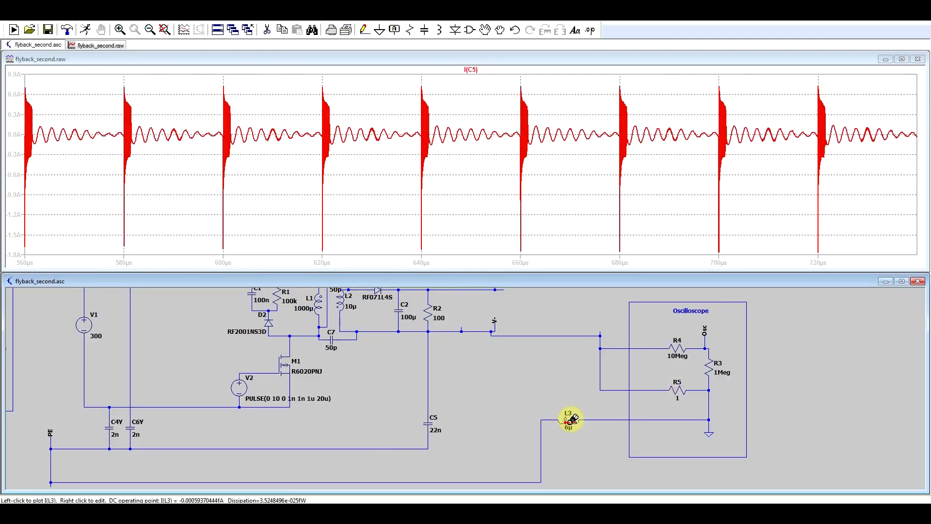
click(573, 419)
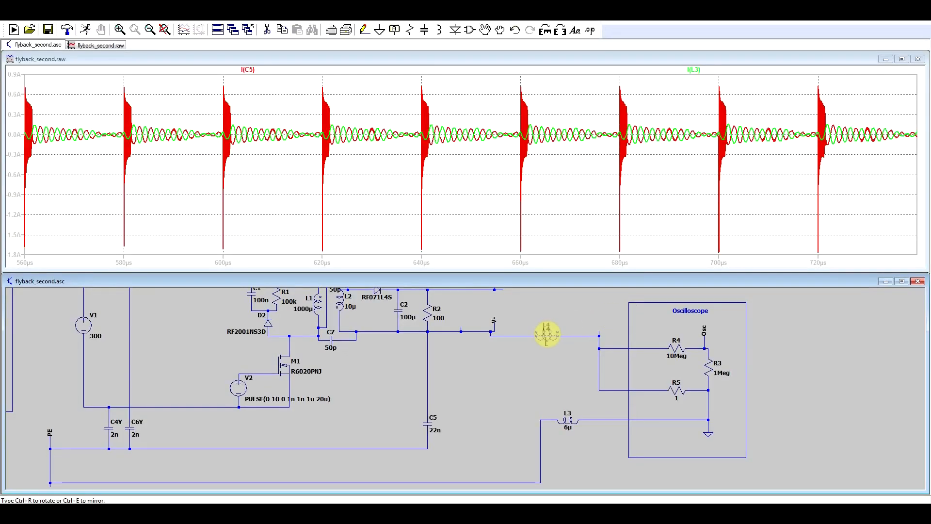
Step: Try a 10m inductor in the V- line feeding the oscilloscope and simulate the current through it
right_click(550, 341)
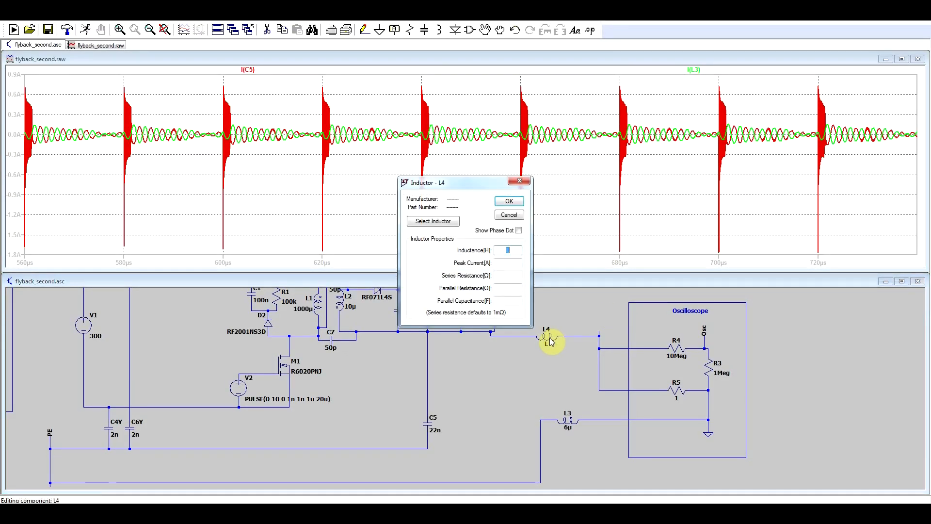
key(Return)
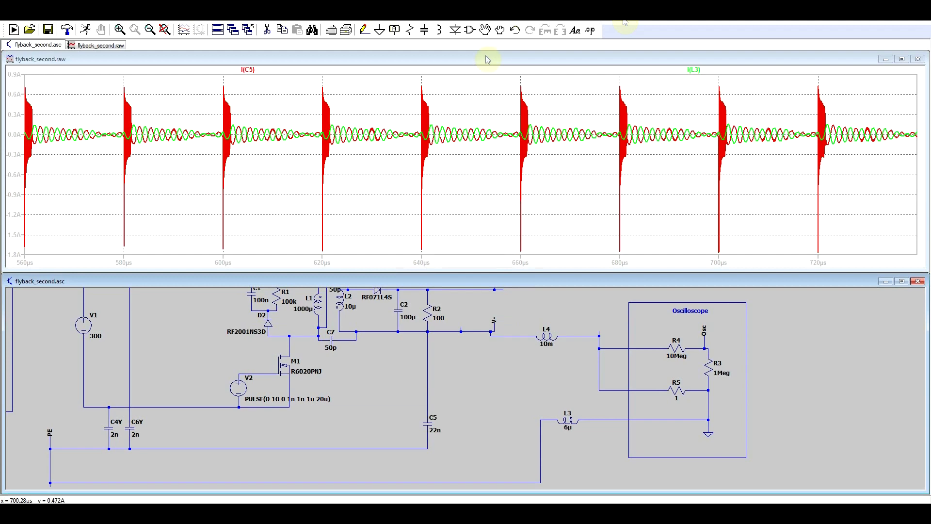
click(81, 32)
click(545, 333)
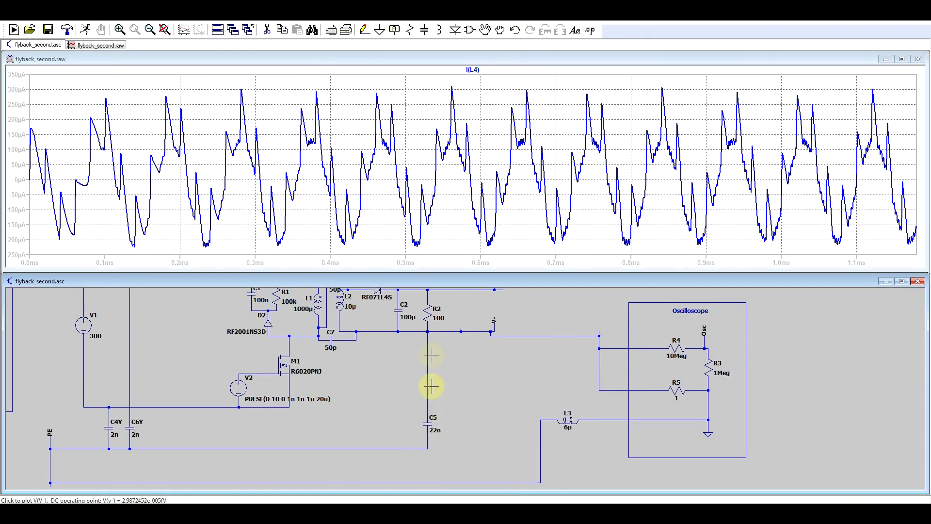
Step: Set the capacitance of C5 to 470n and plot the current through it
right_click(428, 421)
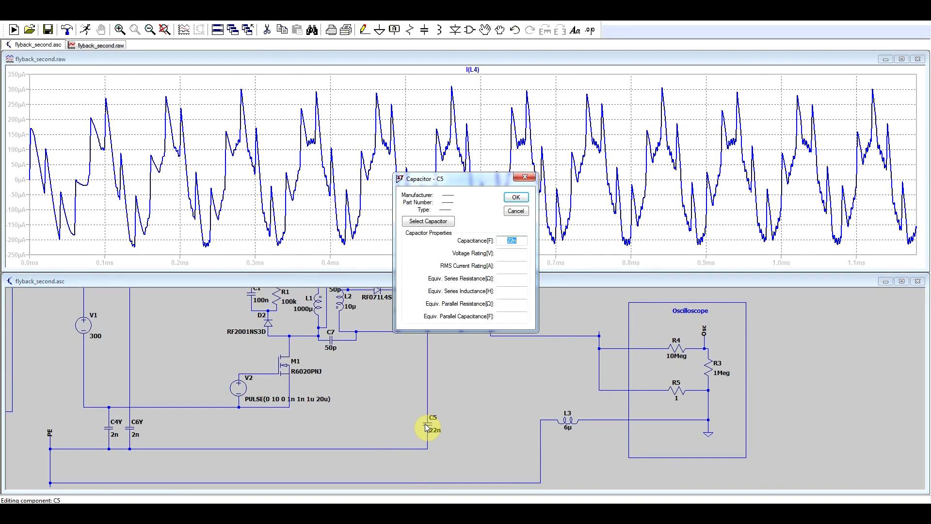
text(470n)
key(Return)
click(426, 422)
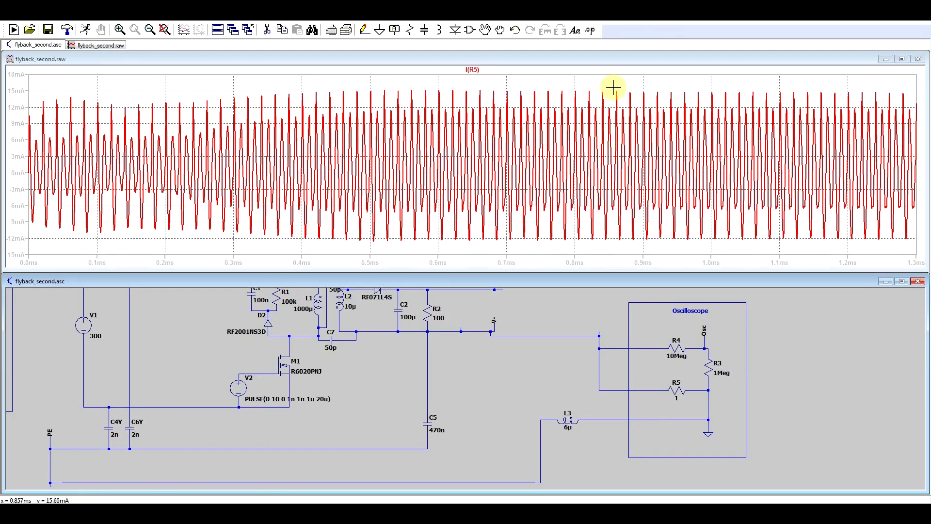
Step: Zoom in on the R5 current between about 0.84 and 1.14 ms and measure its peak-to-peak amplitude
drag(609, 85, 691, 144)
drag(787, 246, 791, 246)
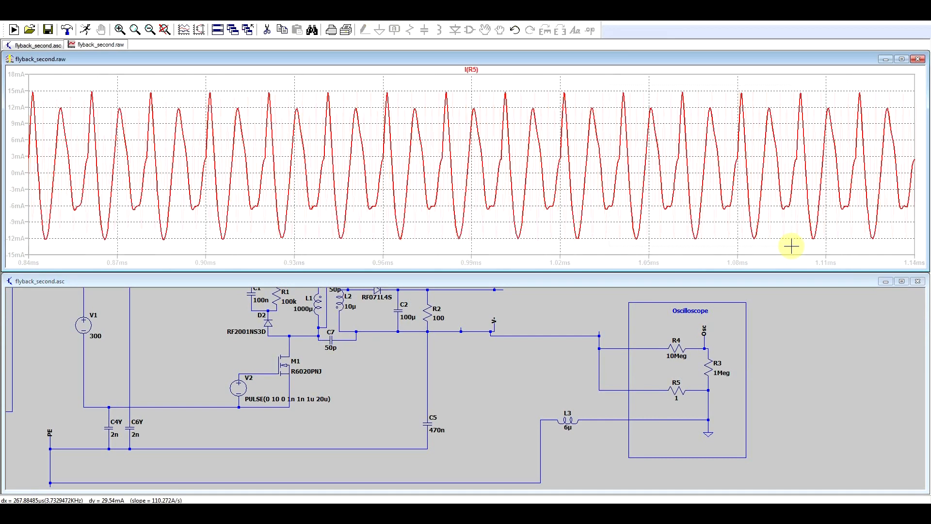